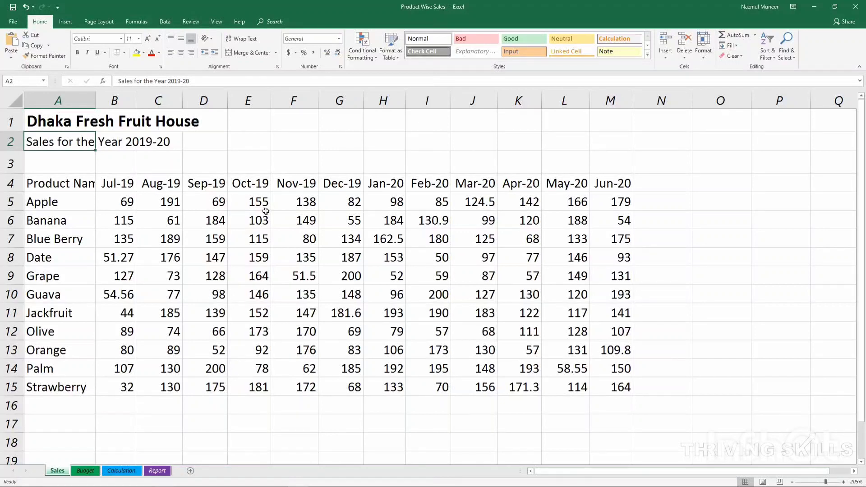
Turn on Wrap Text for header row 4 so Product Name wraps onto two lines
click(68, 120)
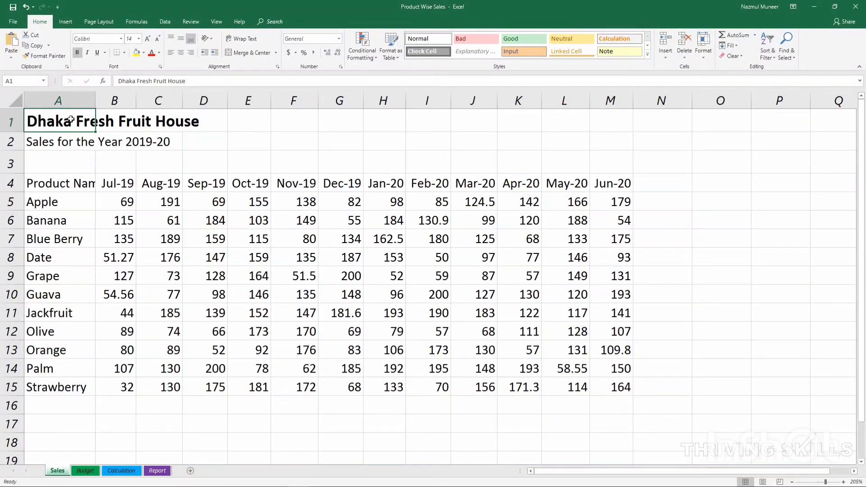
click(11, 183)
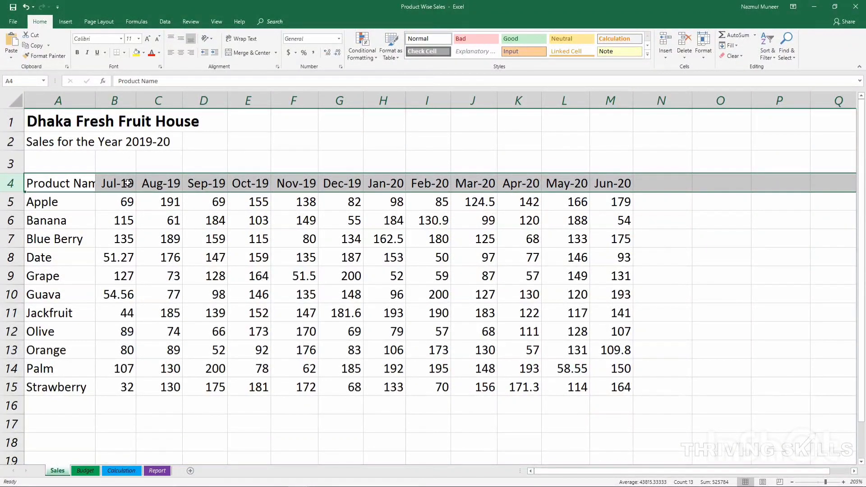
click(61, 101)
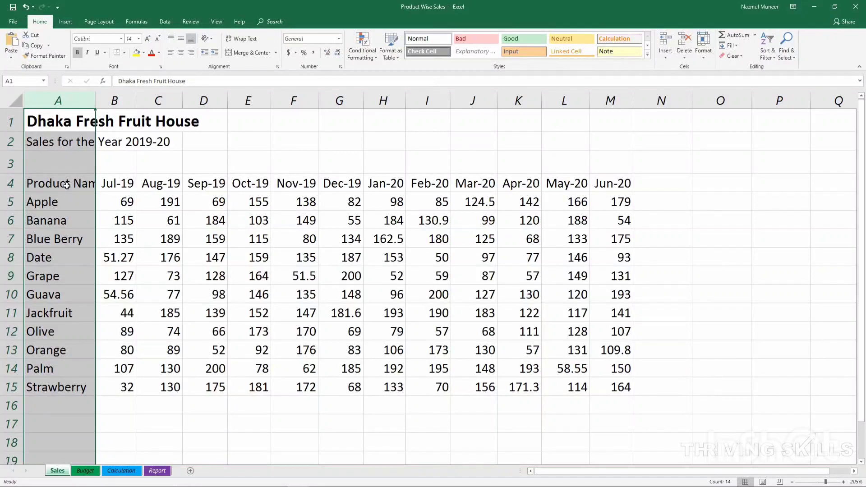
click(10, 183)
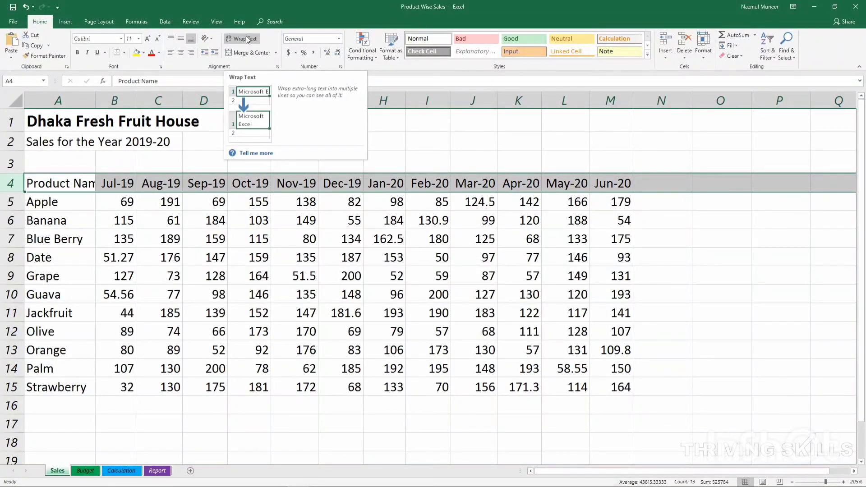
click(247, 39)
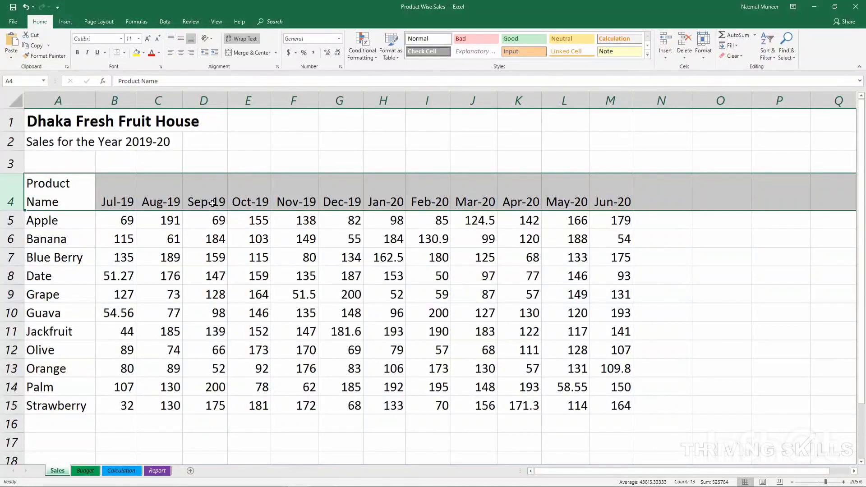
Apply Middle Align and Center to header row 4 so its labels sit centred
click(115, 203)
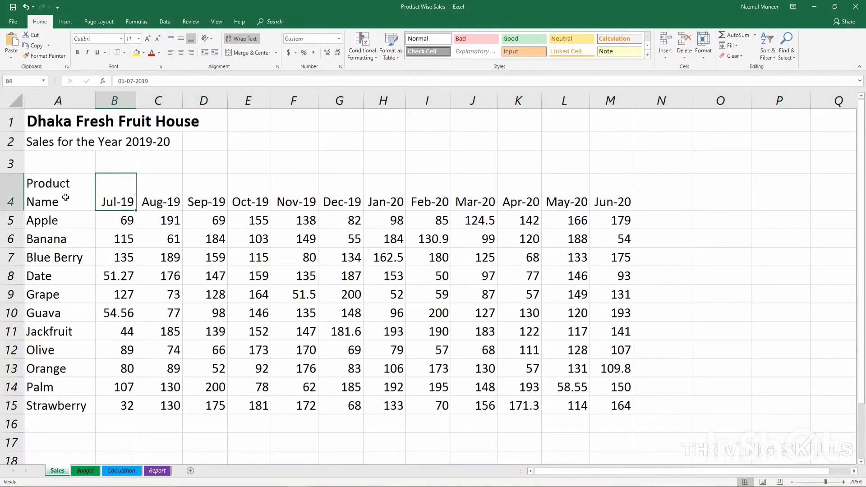
key(shift+space)
click(153, 204)
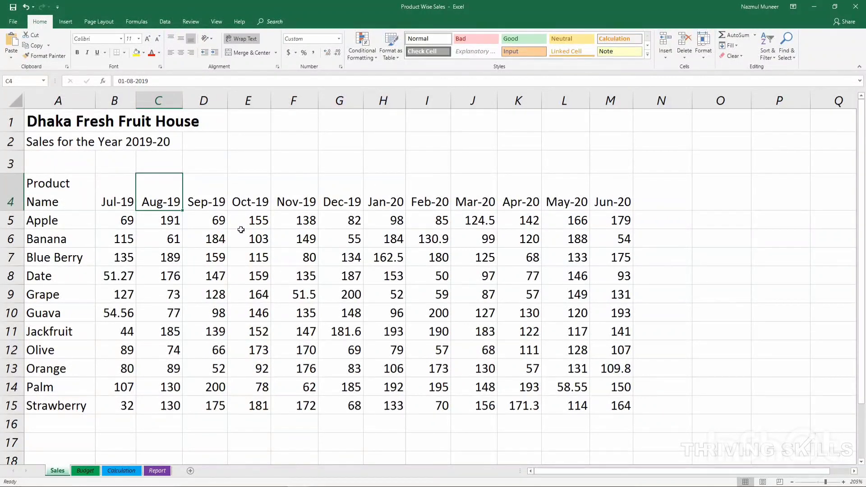
click(11, 196)
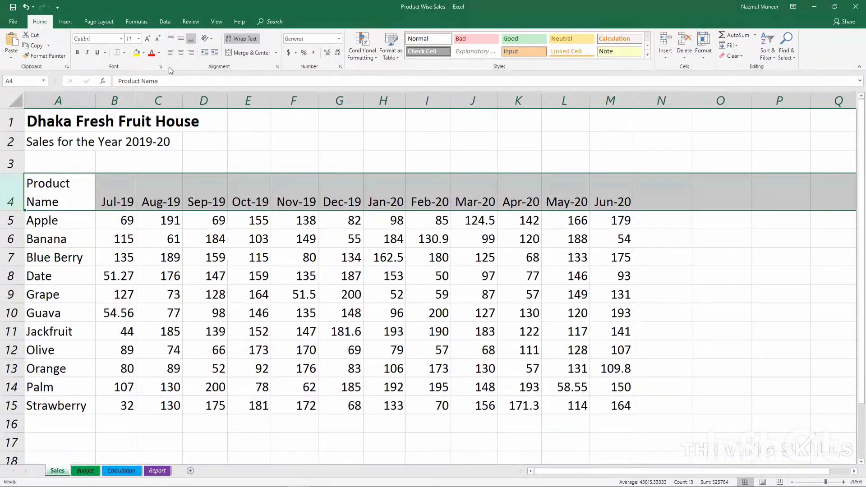
click(181, 40)
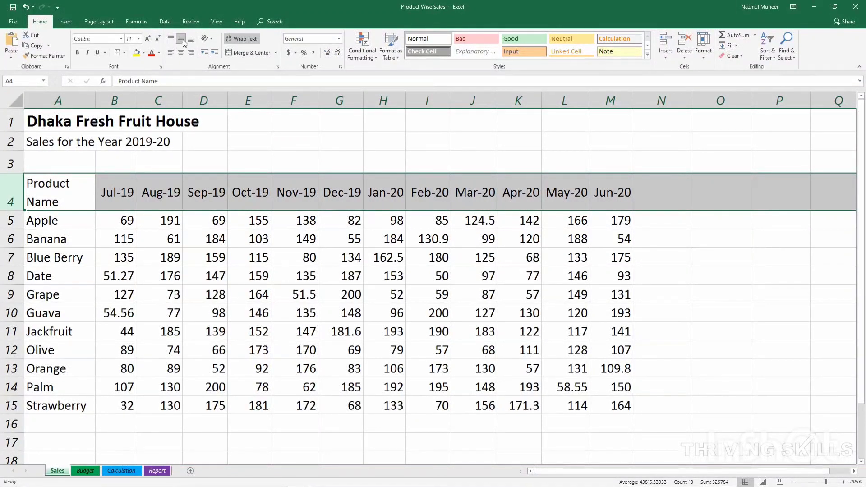
click(180, 53)
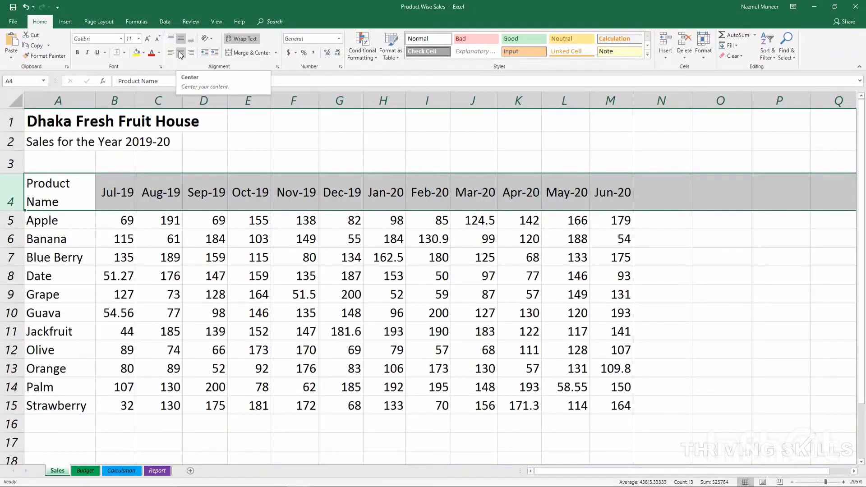
click(180, 54)
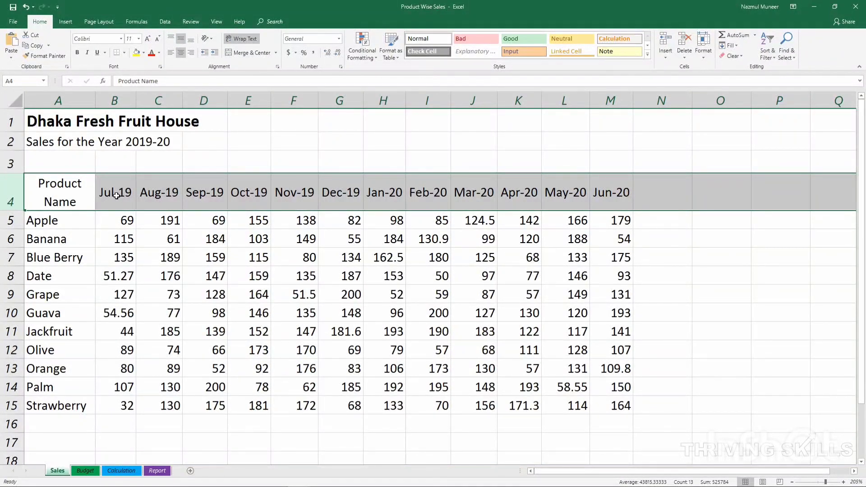
Rotate the Jul-19 to Jun-20 month headers to a 45-degree orientation through Format Cells
drag(116, 192, 597, 202)
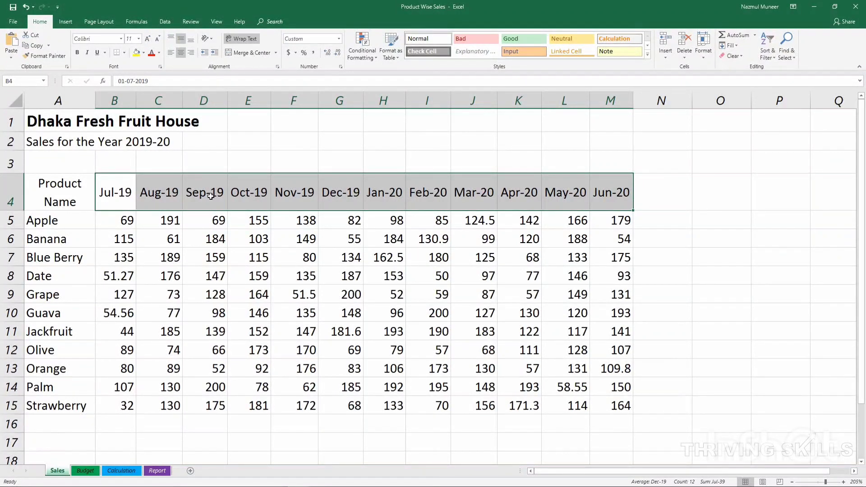
right_click(167, 193)
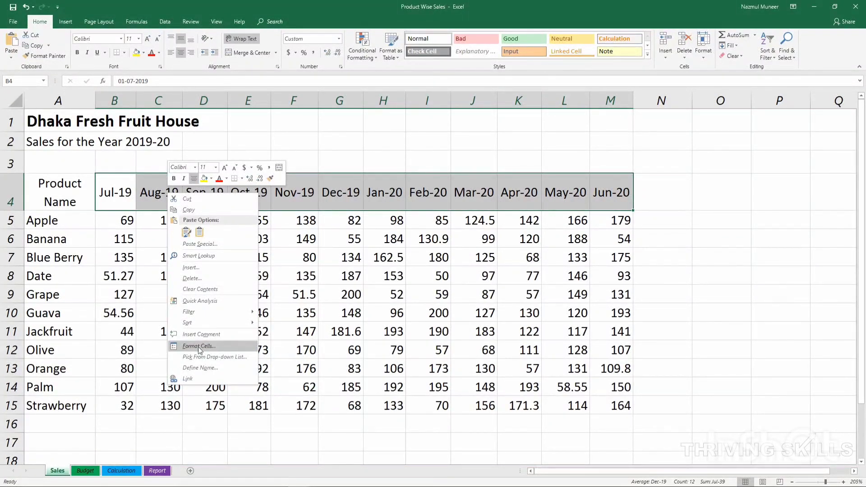
click(207, 344)
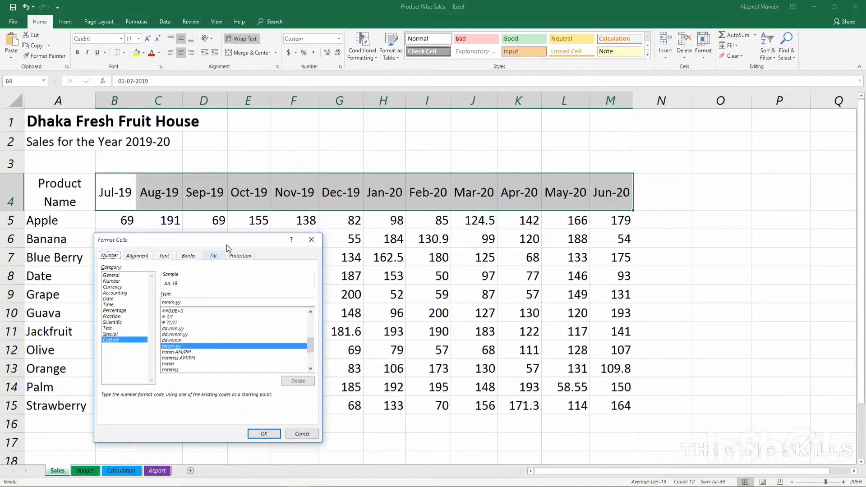
mouse_move(226, 244)
mouse_down()
mouse_move(296, 210)
mouse_move(408, 117)
mouse_up()
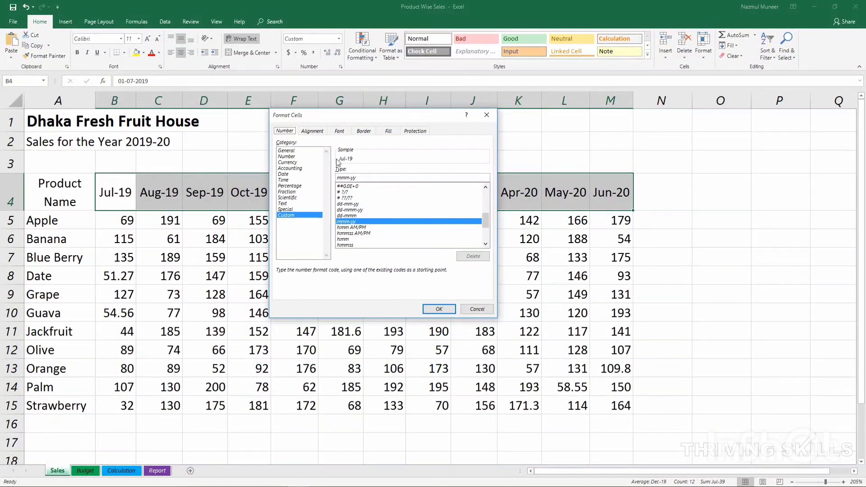
click(312, 131)
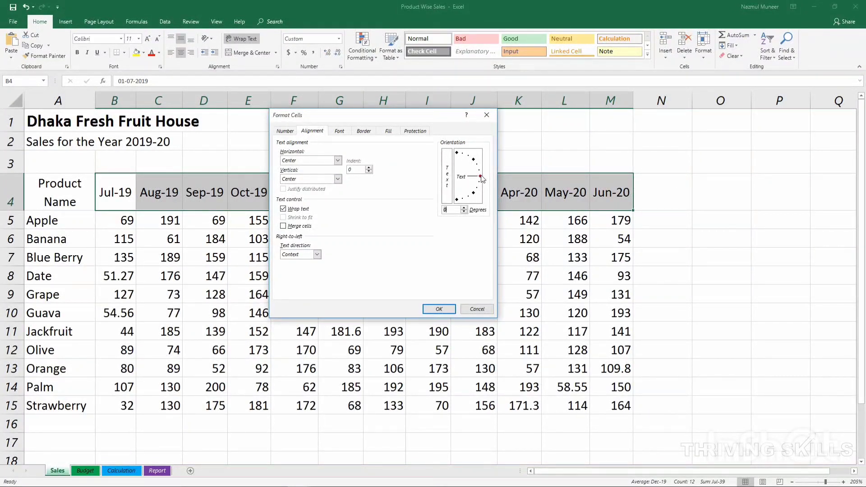
drag(480, 176, 475, 161)
click(440, 309)
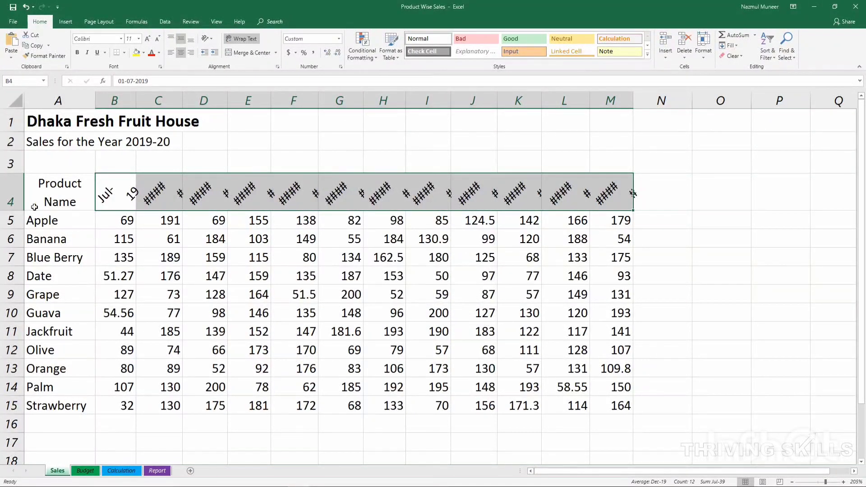
Increase row 4's height until the angled month headers show fully without ####
drag(12, 210, 11, 217)
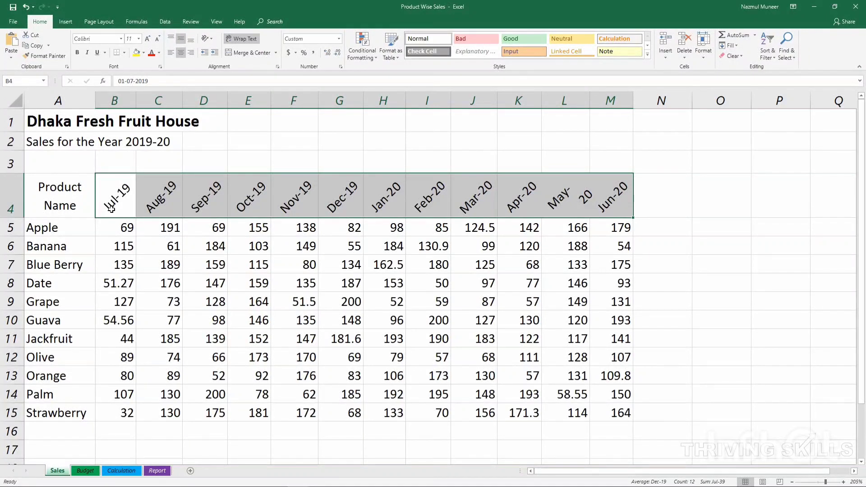
click(265, 268)
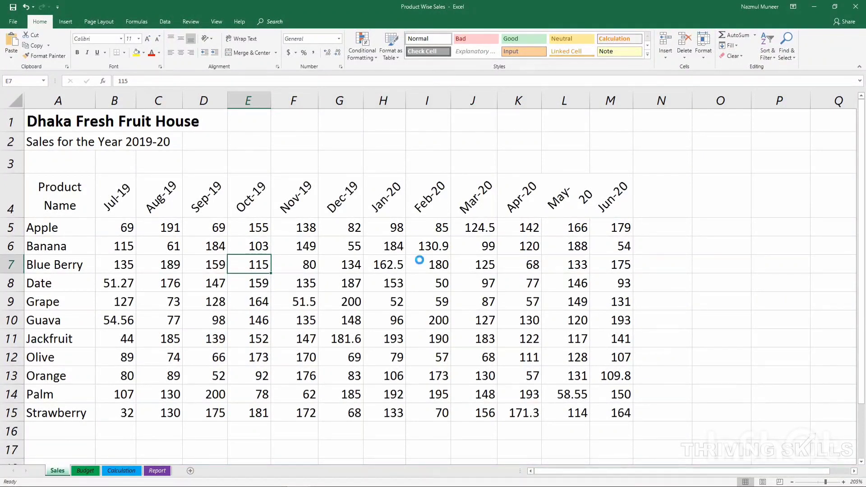
scroll(419, 260, up, 1)
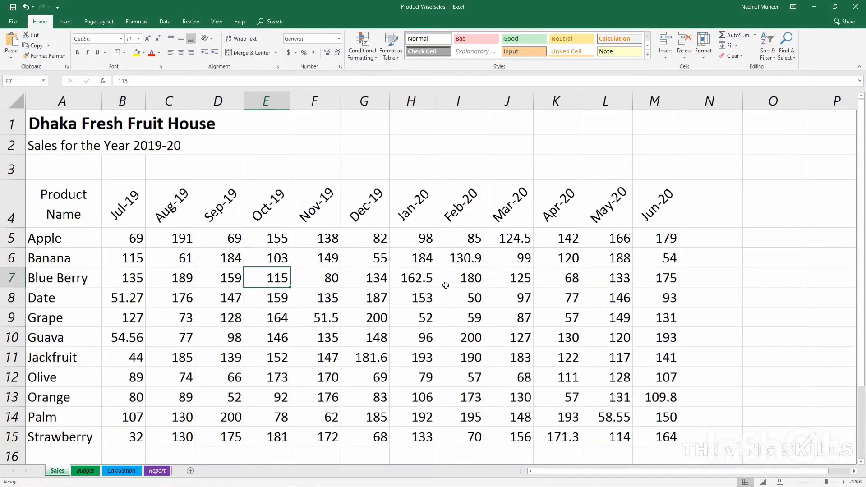
click(660, 301)
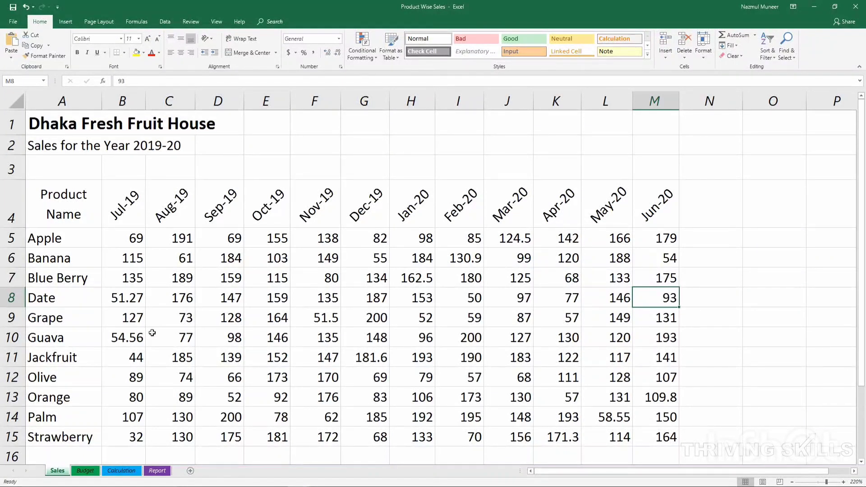
Apply All Borders to table A4:M15 as a trial, then undo the border change
drag(82, 301, 663, 298)
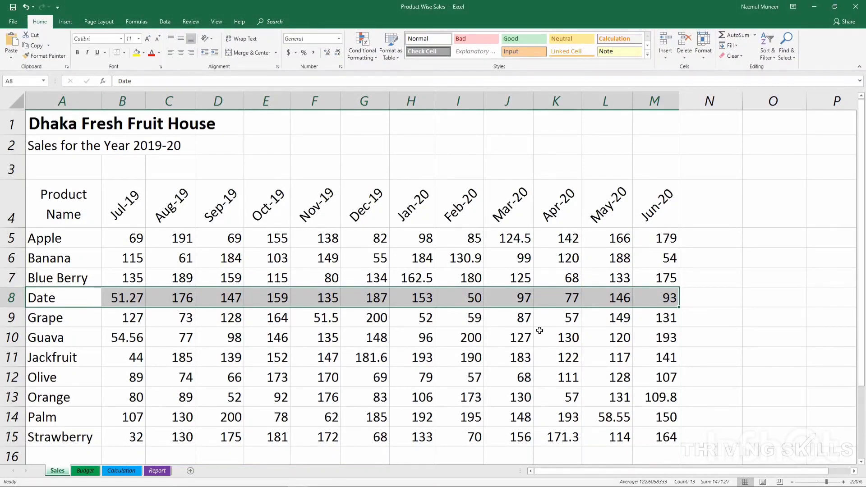
drag(72, 206, 647, 433)
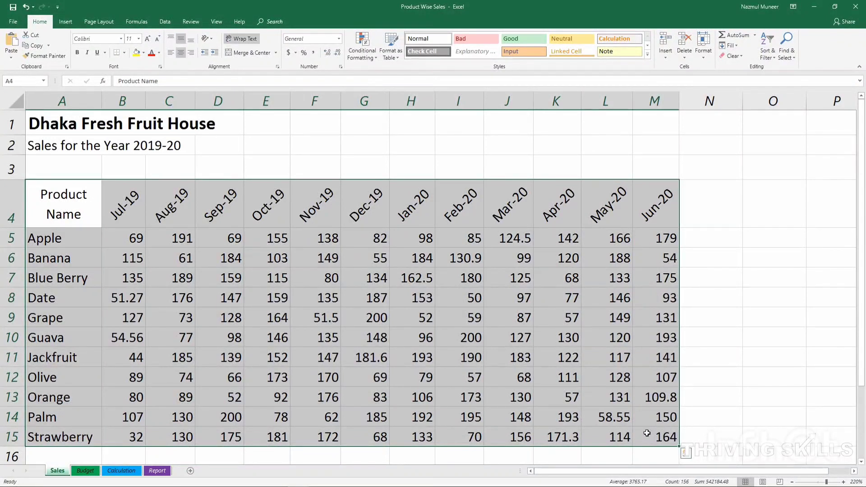
click(124, 52)
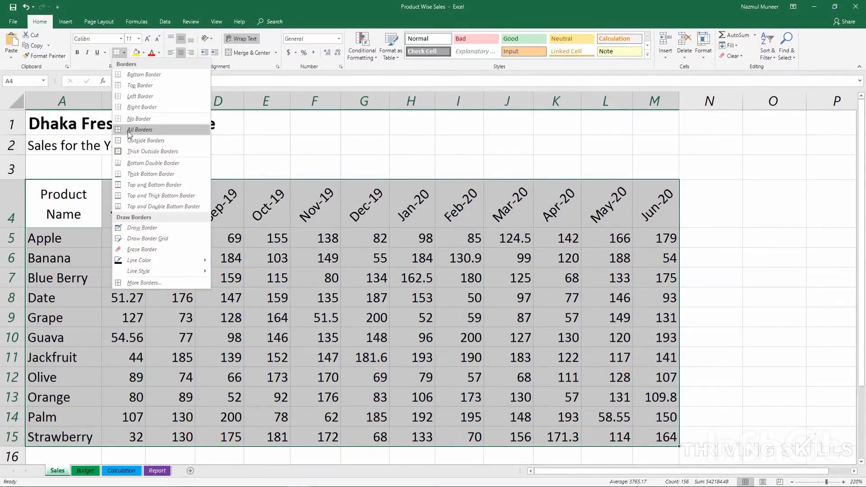
click(142, 130)
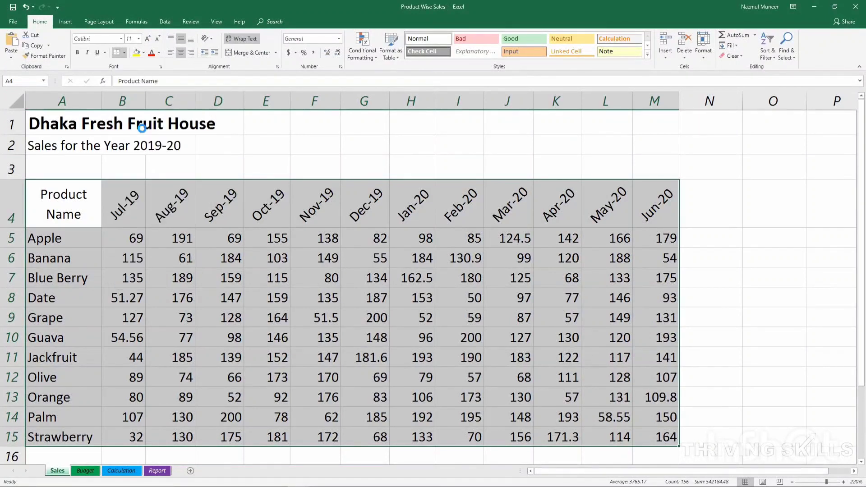
click(503, 299)
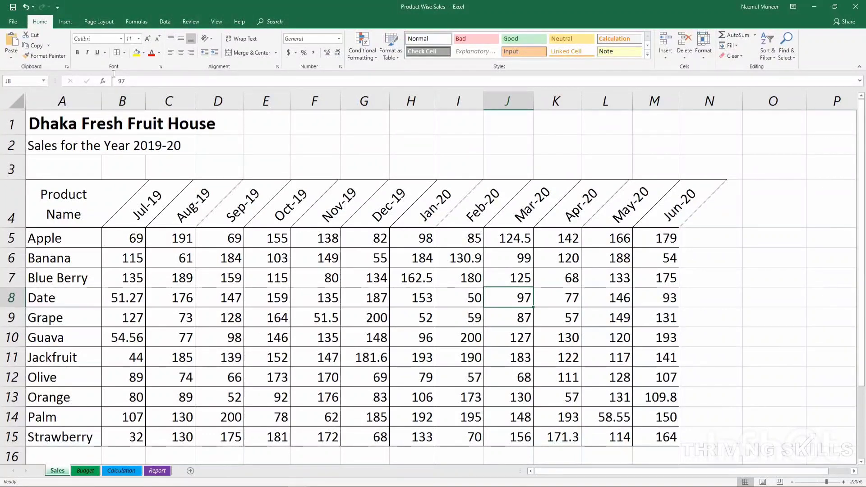
click(27, 8)
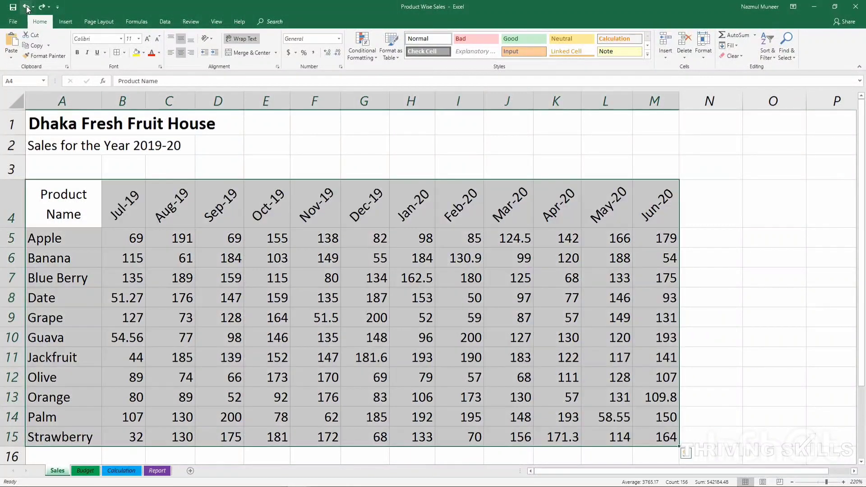
click(463, 342)
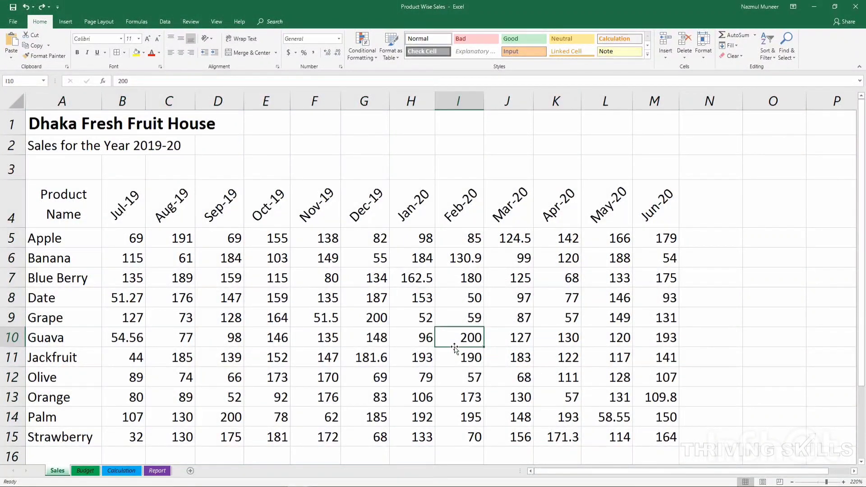
Reselect the whole sales table A4:M15, headers included
drag(51, 243, 658, 239)
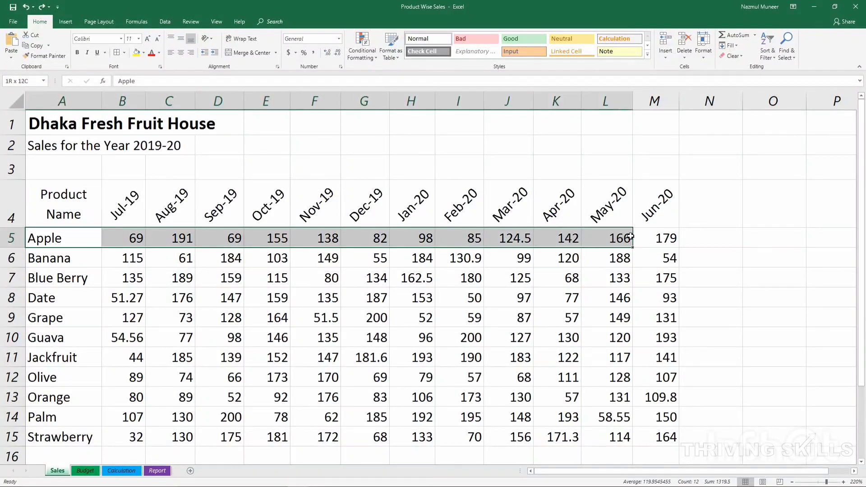
drag(68, 297, 644, 298)
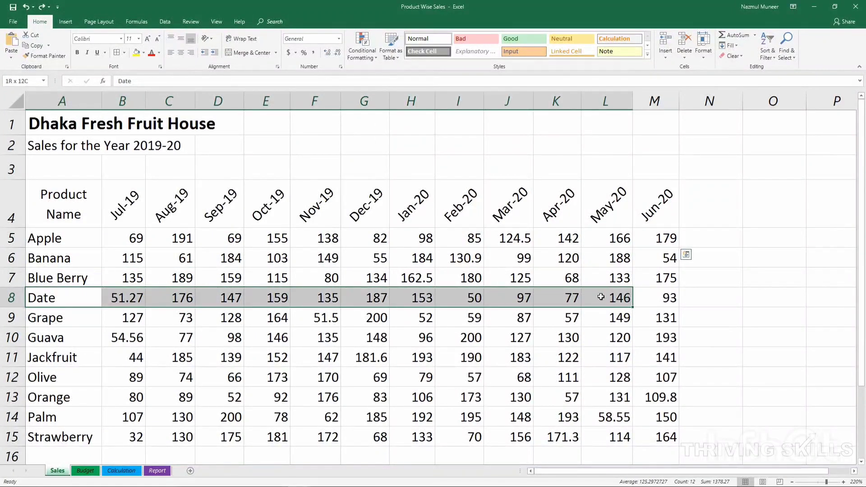
drag(85, 377, 647, 381)
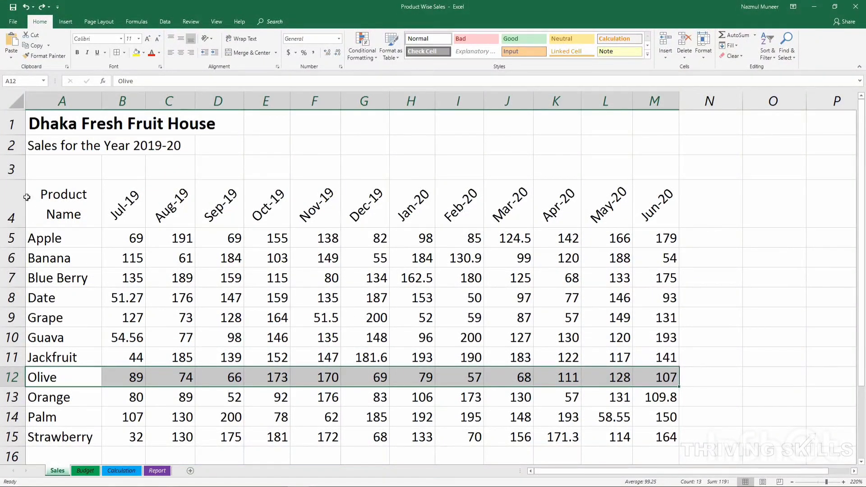
drag(66, 204, 654, 441)
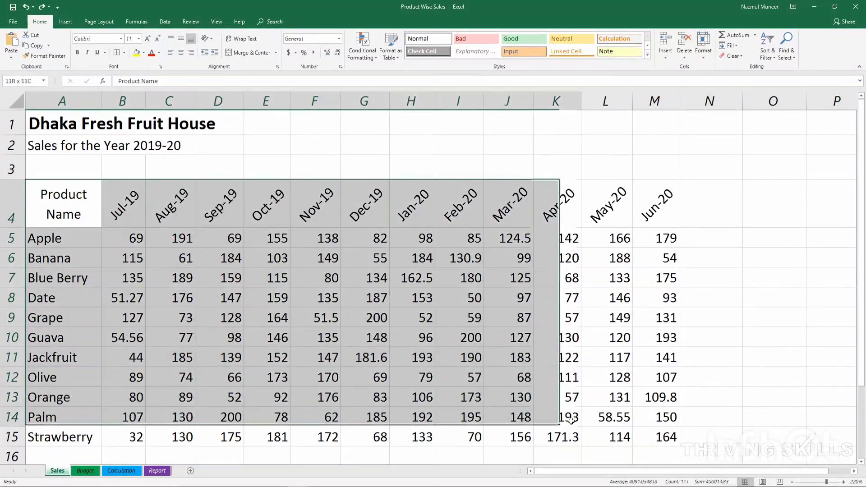
In Format Cells' Border tab, pick a dotted line with Outline and inside horizontal borders
right_click(168, 207)
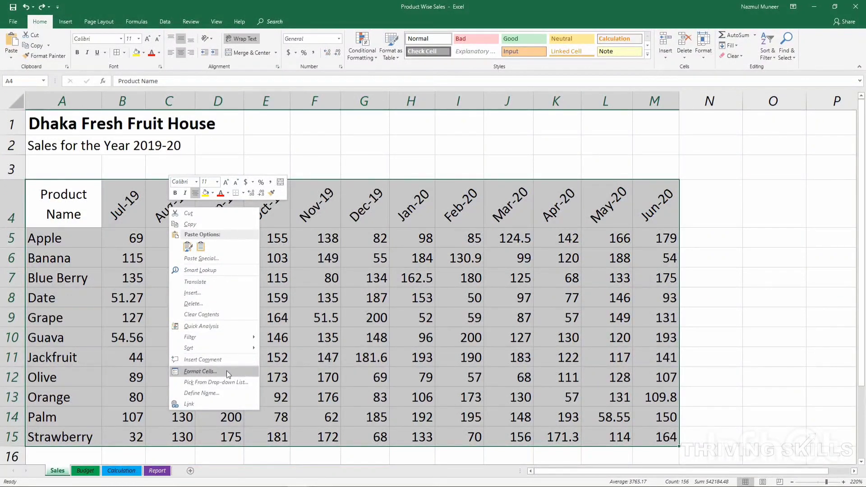
click(215, 371)
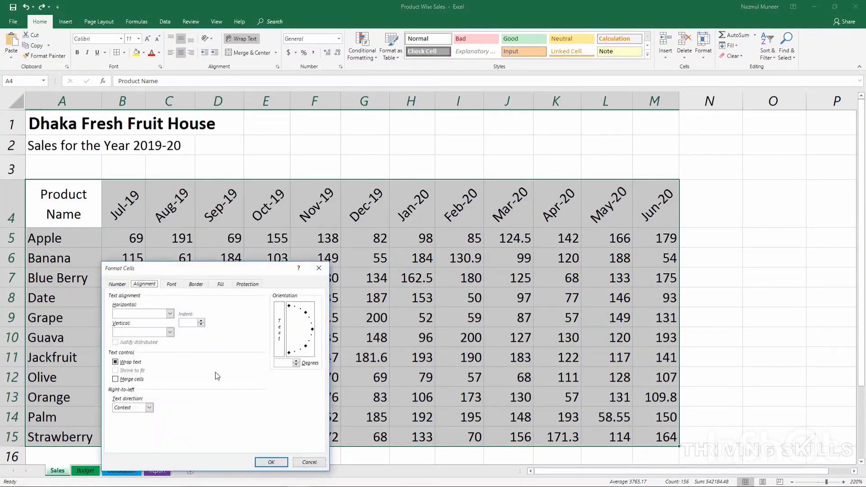
drag(255, 281, 344, 161)
click(325, 121)
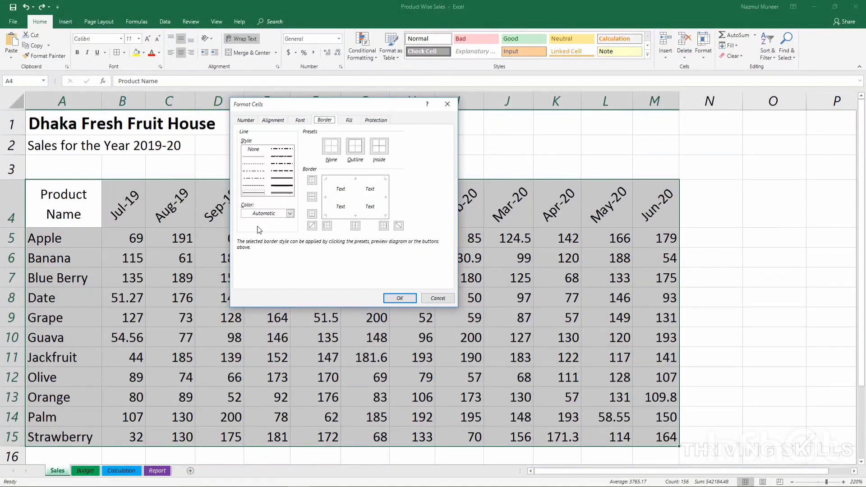
click(256, 157)
click(356, 150)
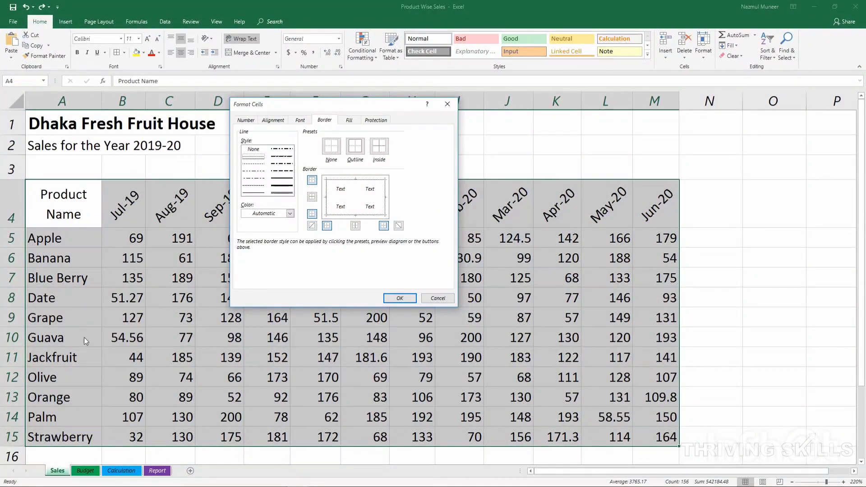
click(334, 197)
Set the border colour to red, reapply the dotted style, and apply the borders
click(289, 214)
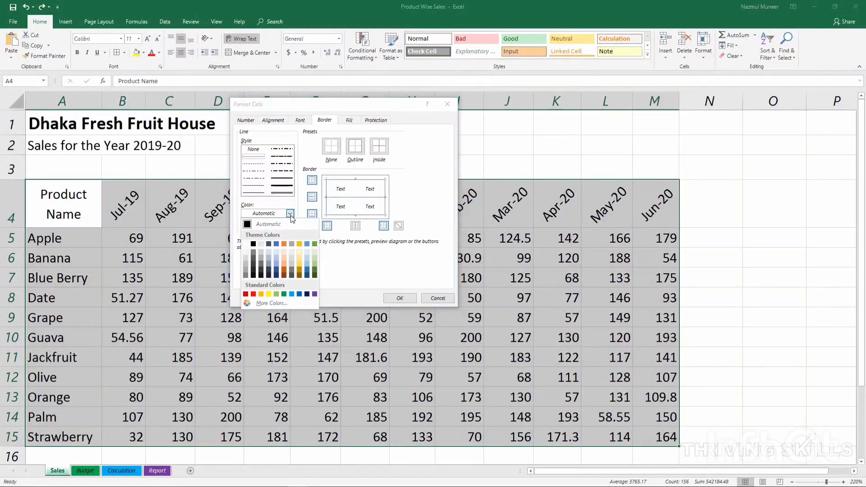
click(253, 294)
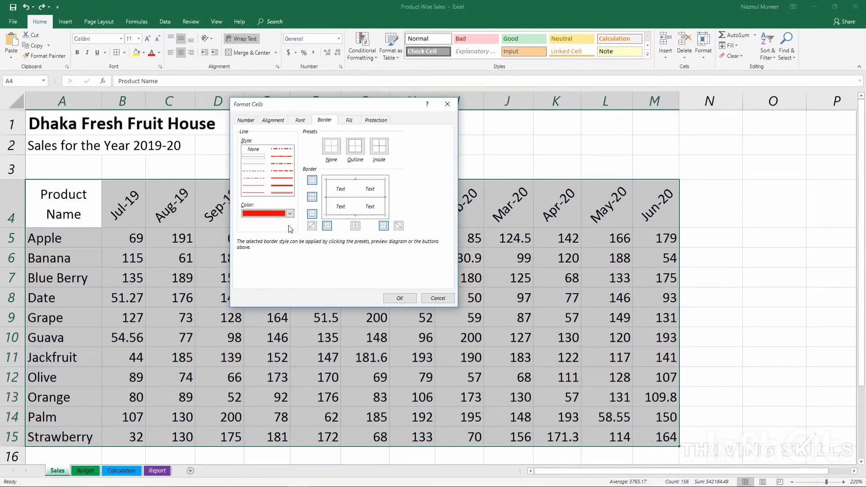
click(290, 214)
click(253, 294)
click(254, 158)
click(412, 298)
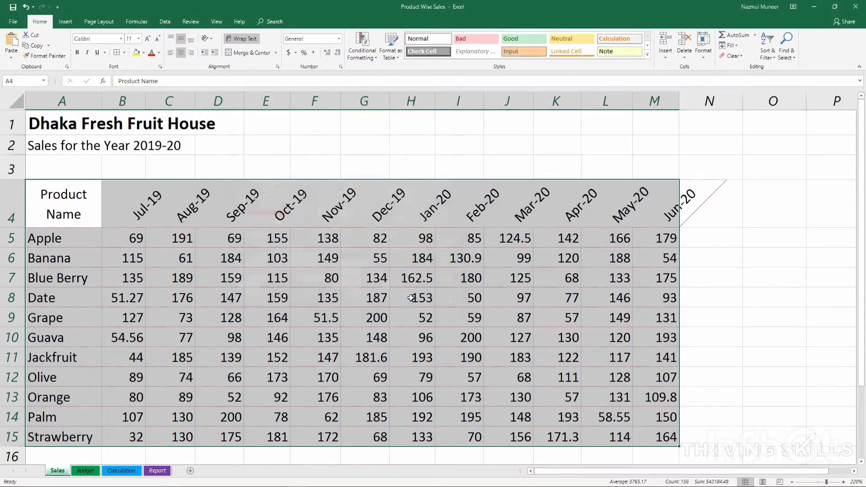
click(491, 343)
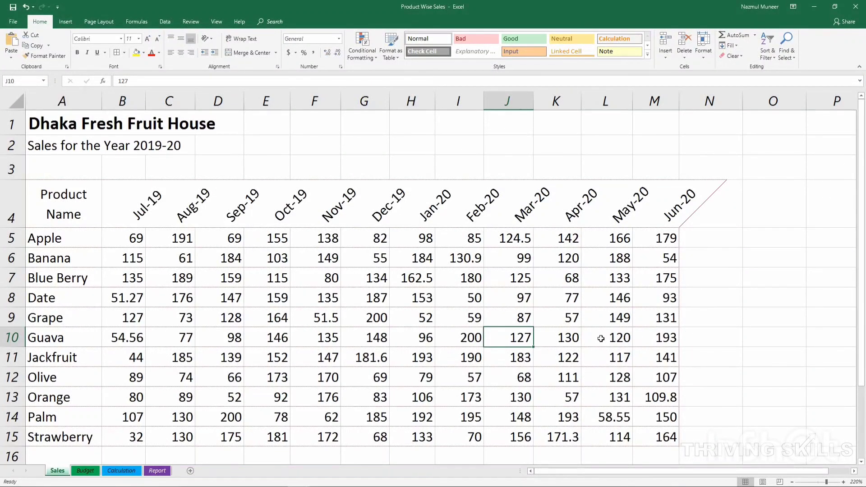
key(ctrl+p)
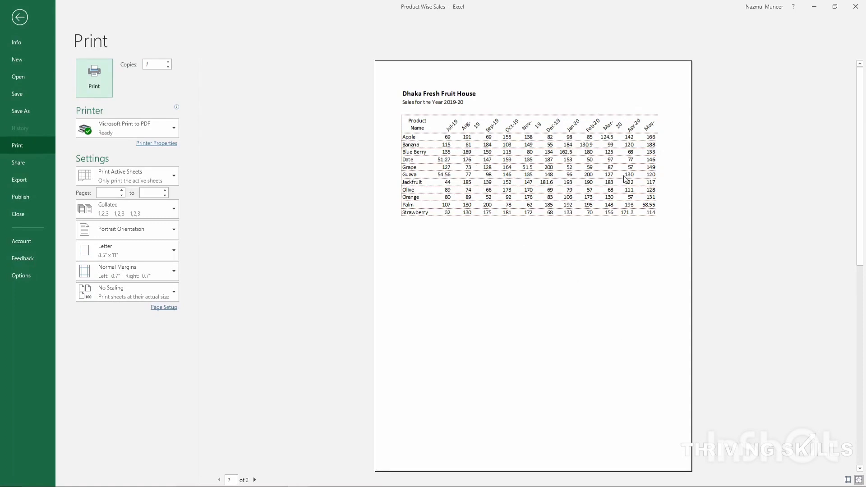
key(Escape)
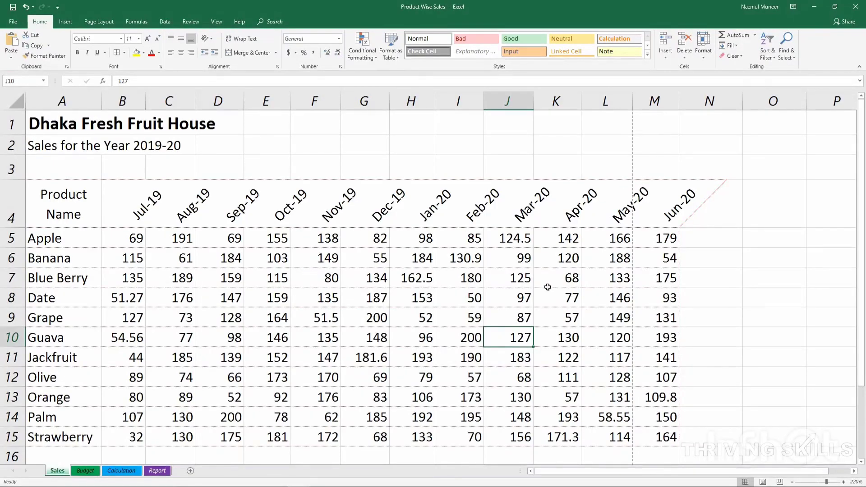
click(409, 284)
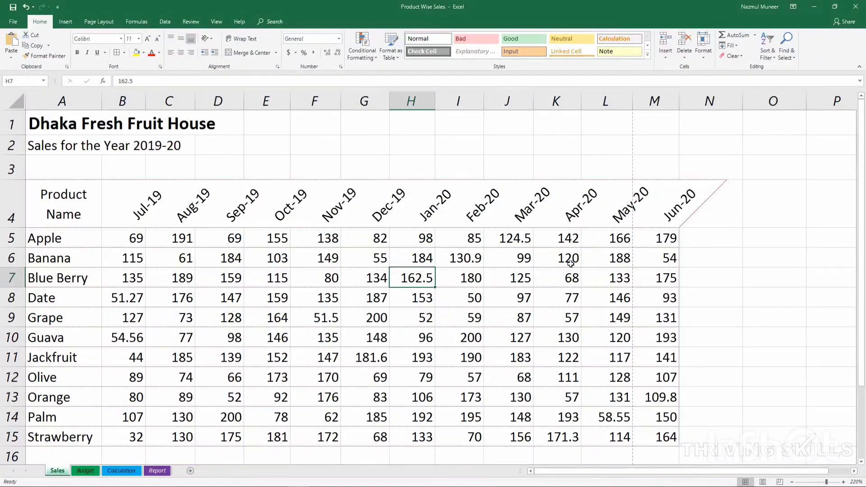
Add a thick solid red outline border around table A4:M15
mouse_move(61, 200)
mouse_down()
mouse_move(659, 430)
mouse_move(659, 440)
mouse_up()
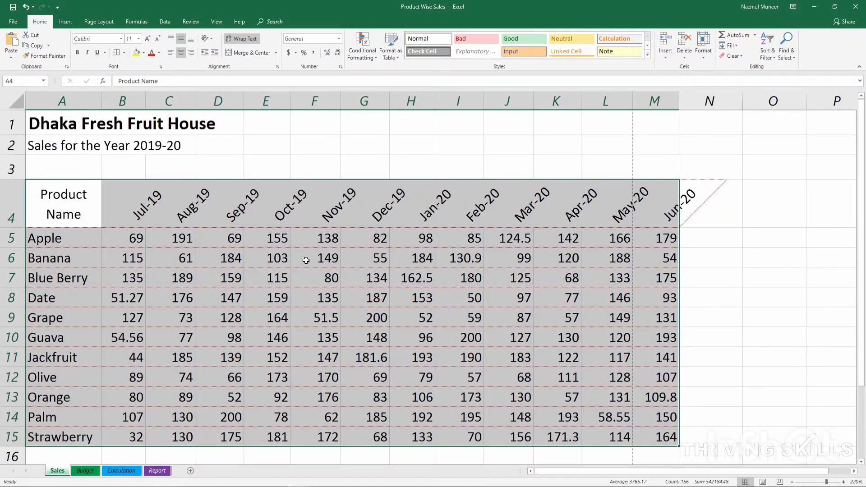
drag(65, 204, 670, 435)
right_click(224, 216)
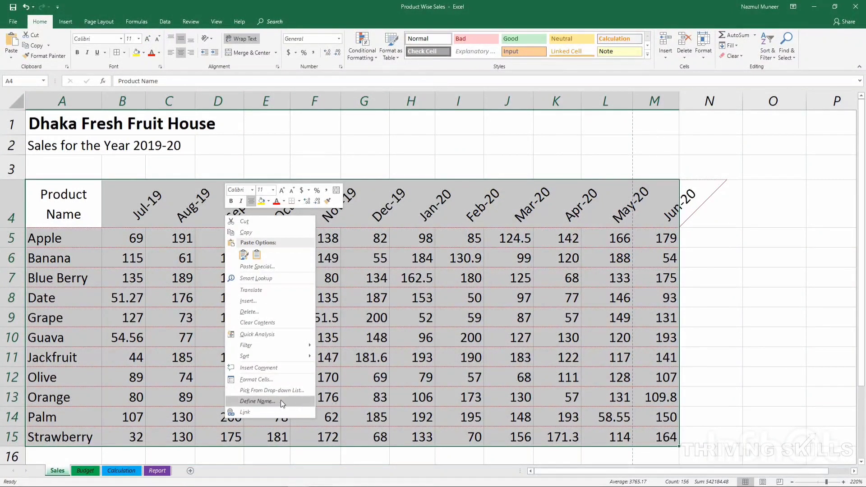
click(269, 379)
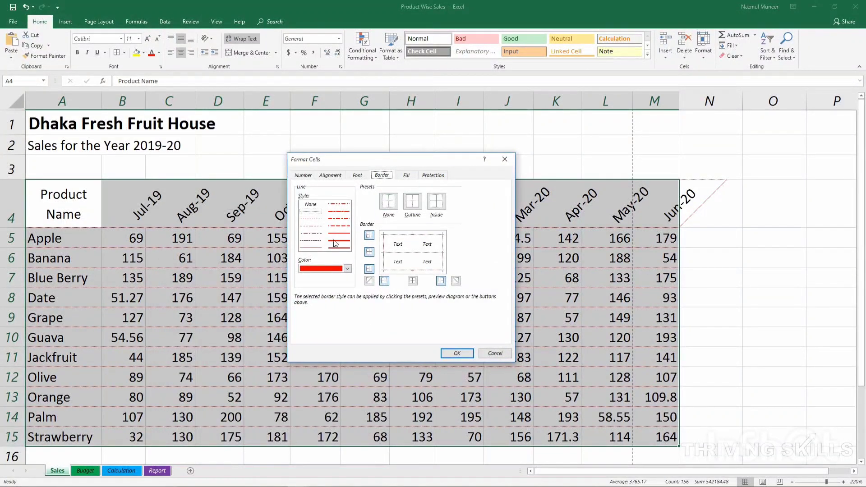
click(340, 234)
click(411, 204)
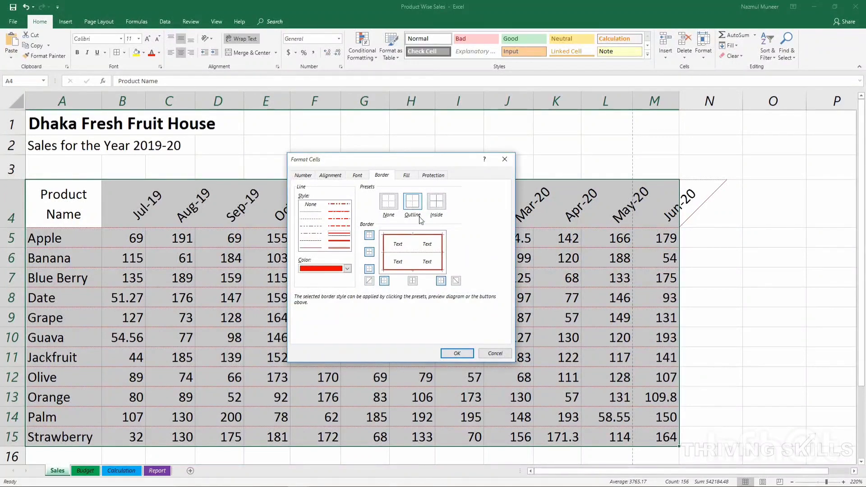
click(456, 353)
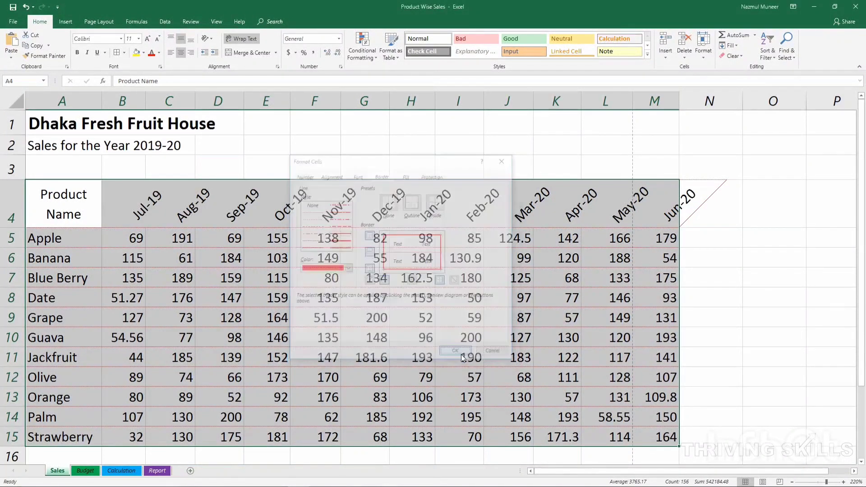
click(361, 319)
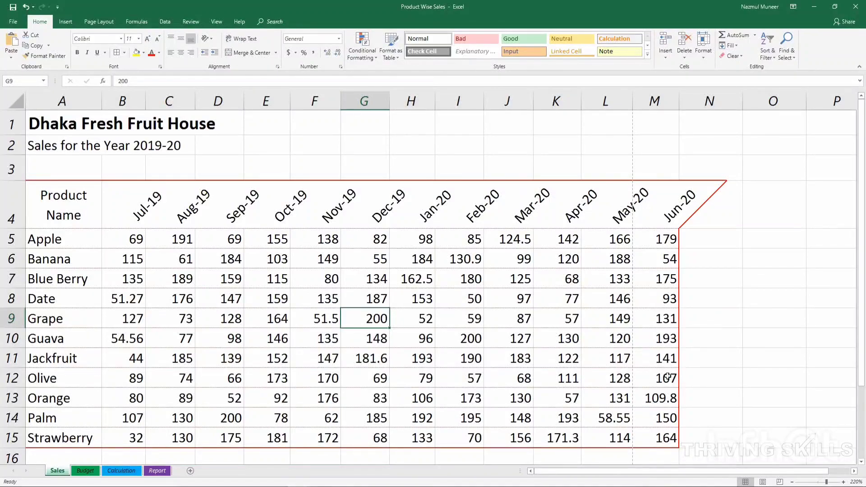
key(ctrl+p)
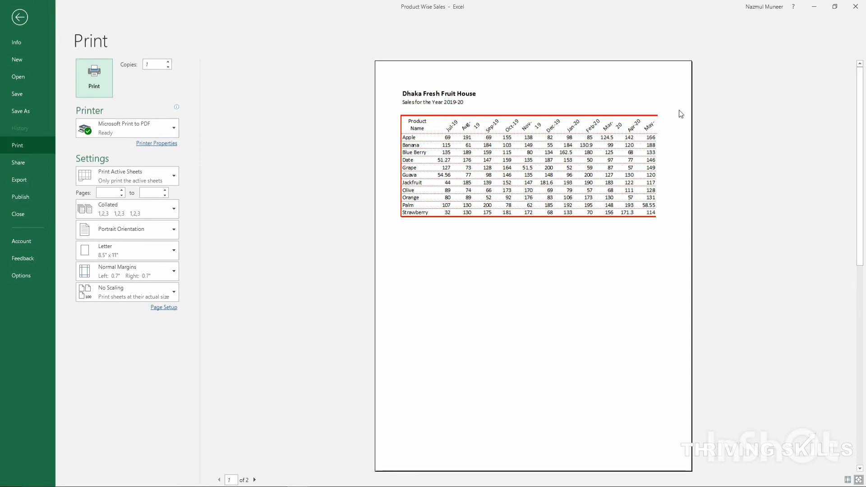
key(Escape)
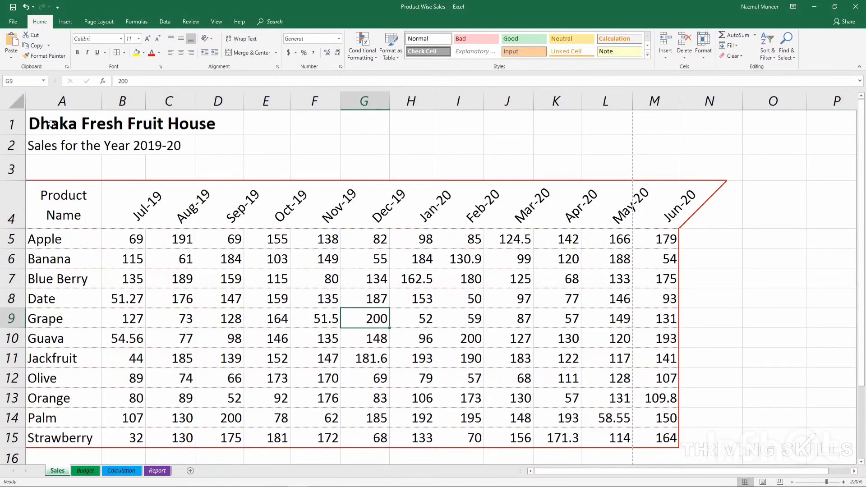
Merge and centre the title 'Dhaka Fresh Fruit House' across A1:M1
drag(50, 124, 648, 126)
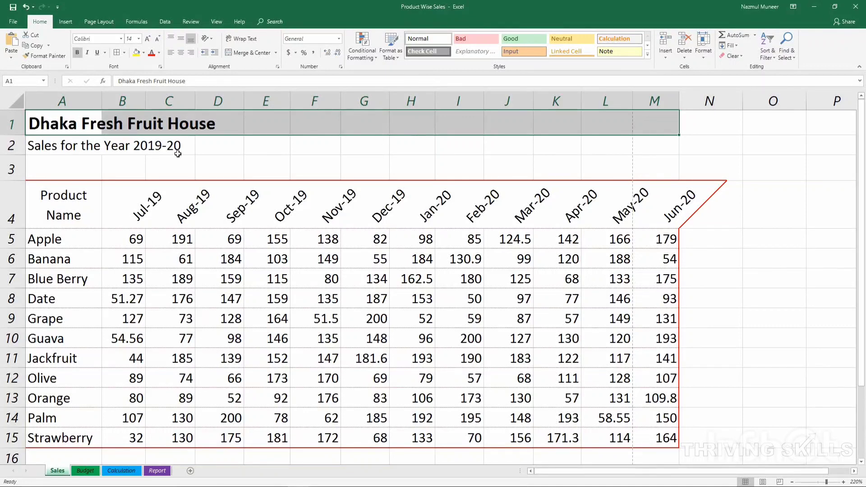
drag(86, 144, 652, 153)
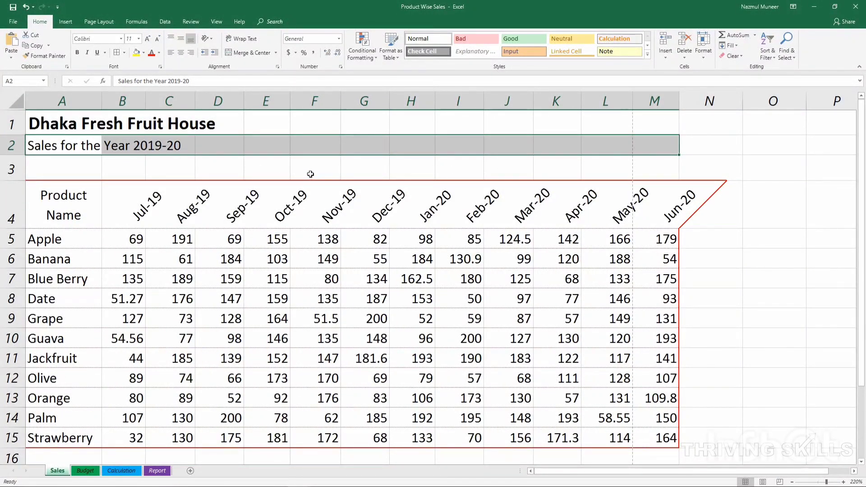
drag(43, 129, 650, 125)
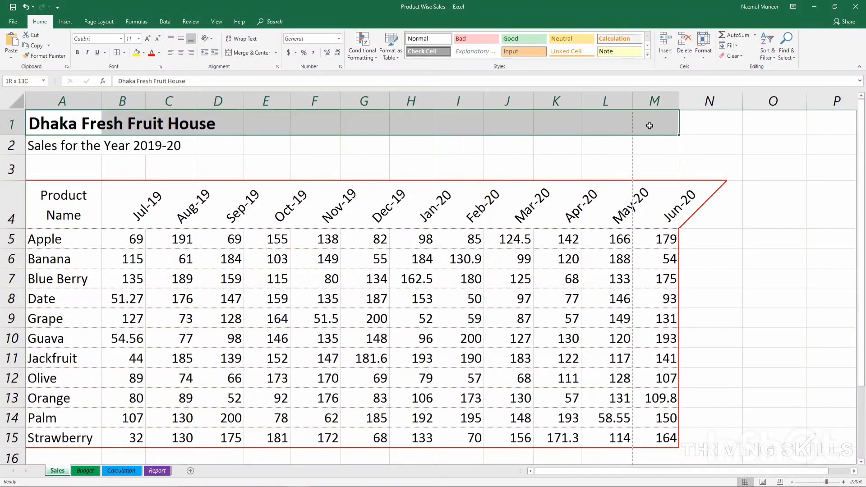
click(227, 52)
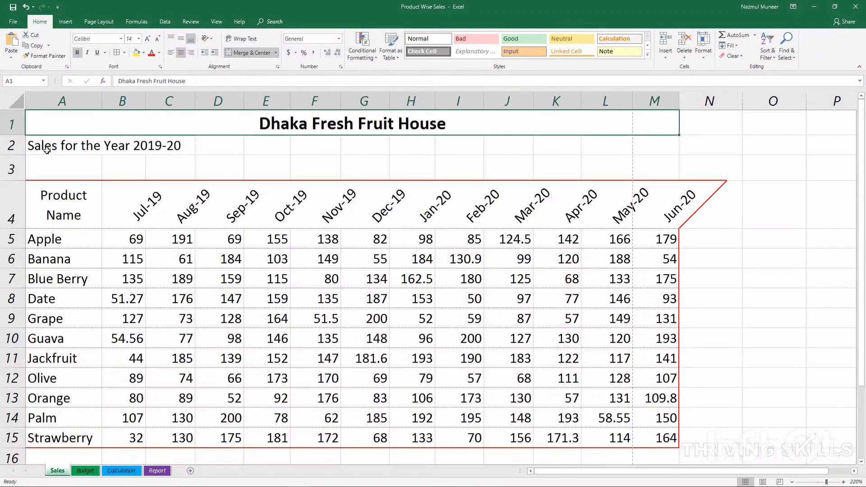
Merge and centre the subtitle 'Sales for the Year 2019-20' across A2:M2
drag(47, 150, 649, 145)
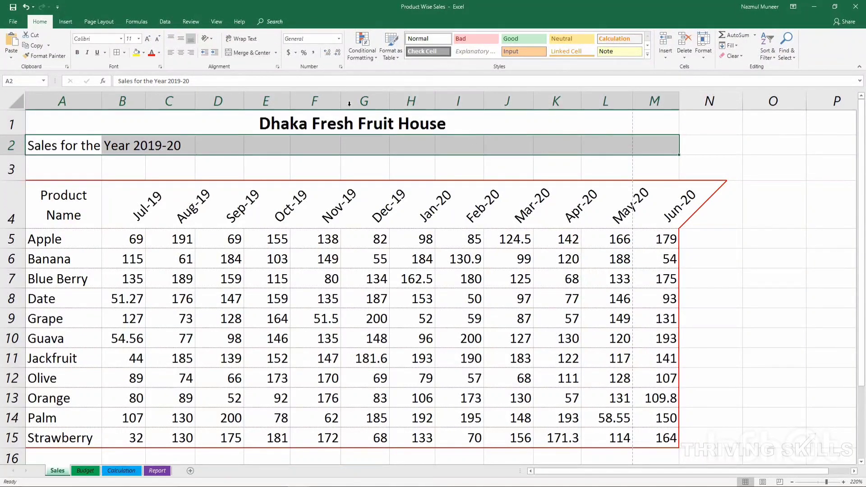
click(228, 52)
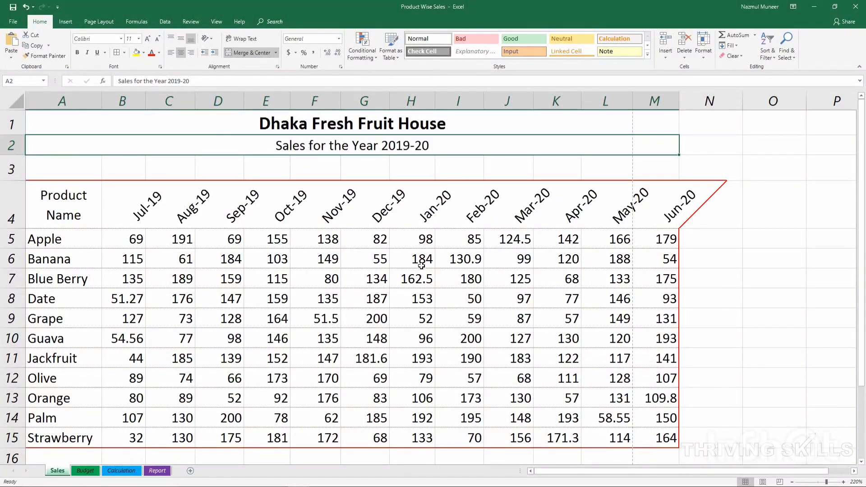
click(431, 277)
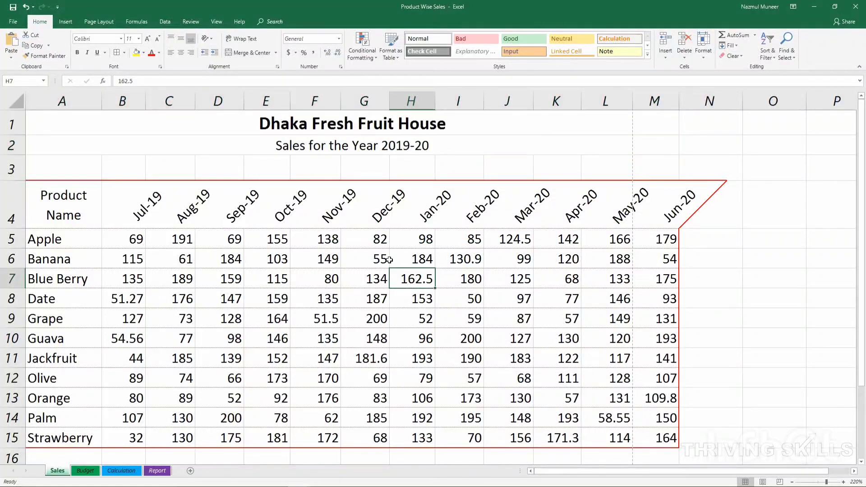
drag(364, 125, 358, 143)
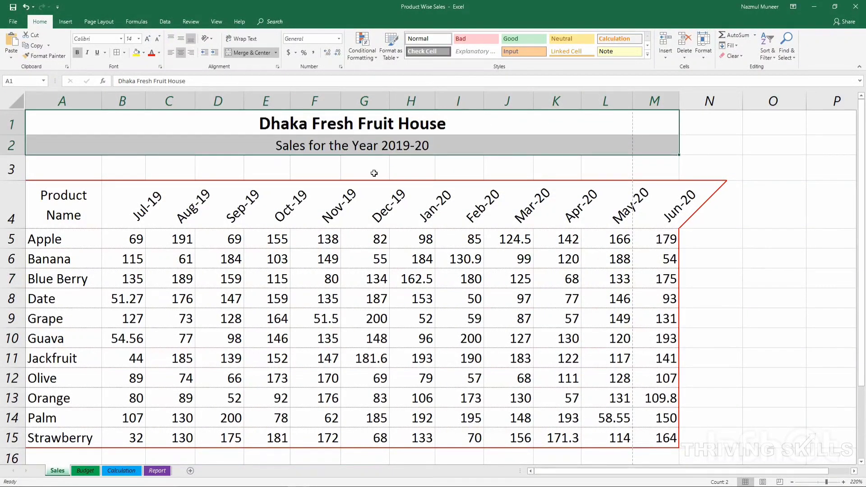